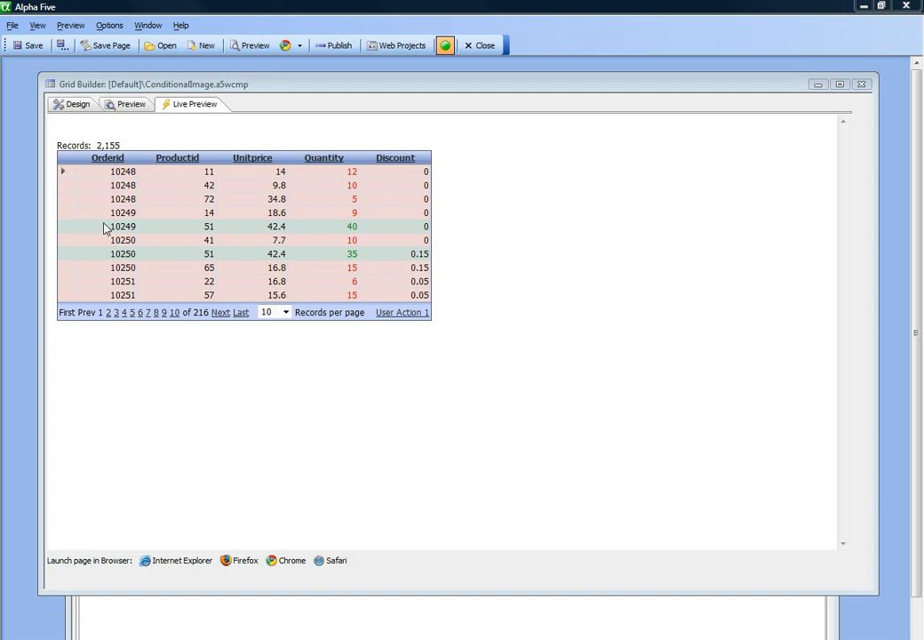
Insert an Image control into the grid's fields and move it above OrderID as the first column
{"action": "left_click", "coordinate": [78, 106]}
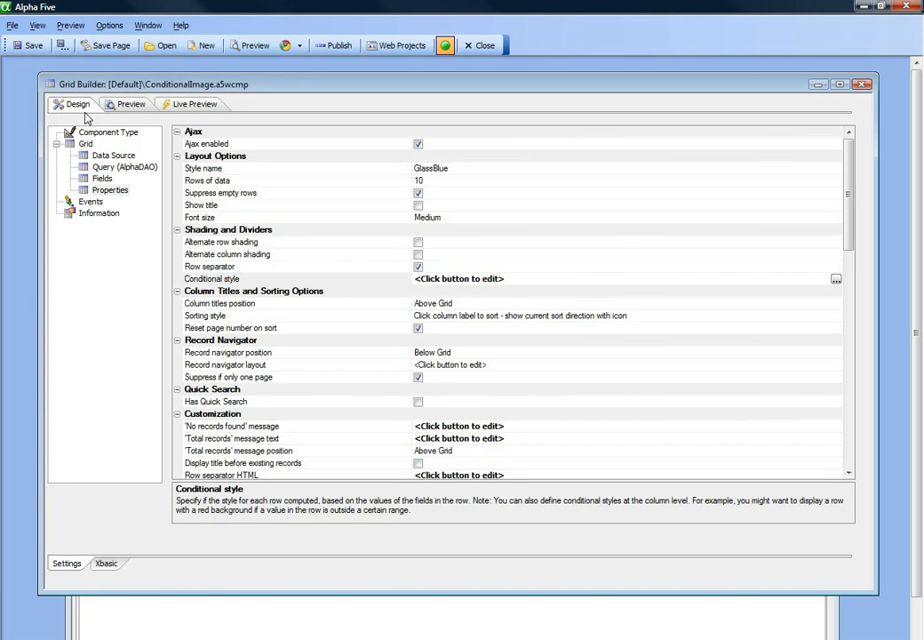
{"action": "left_click", "coordinate": [101, 178]}
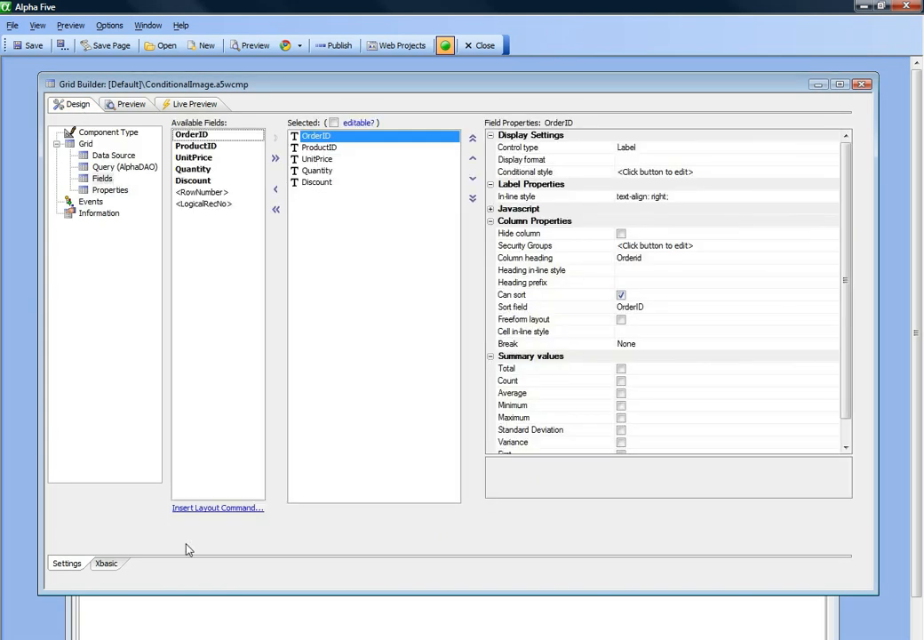
{"action": "left_click", "coordinate": [204, 510]}
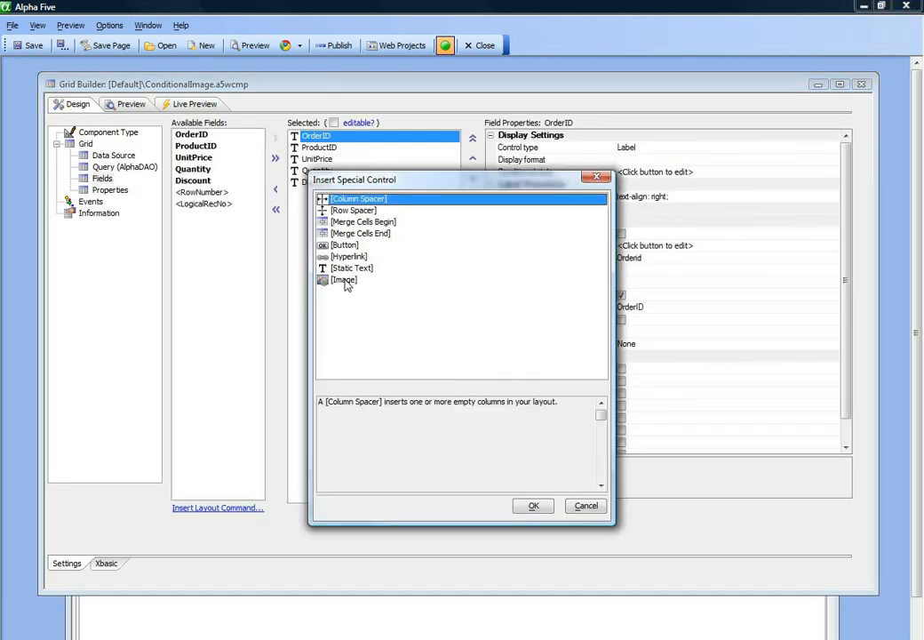
{"action": "left_click", "coordinate": [344, 282]}
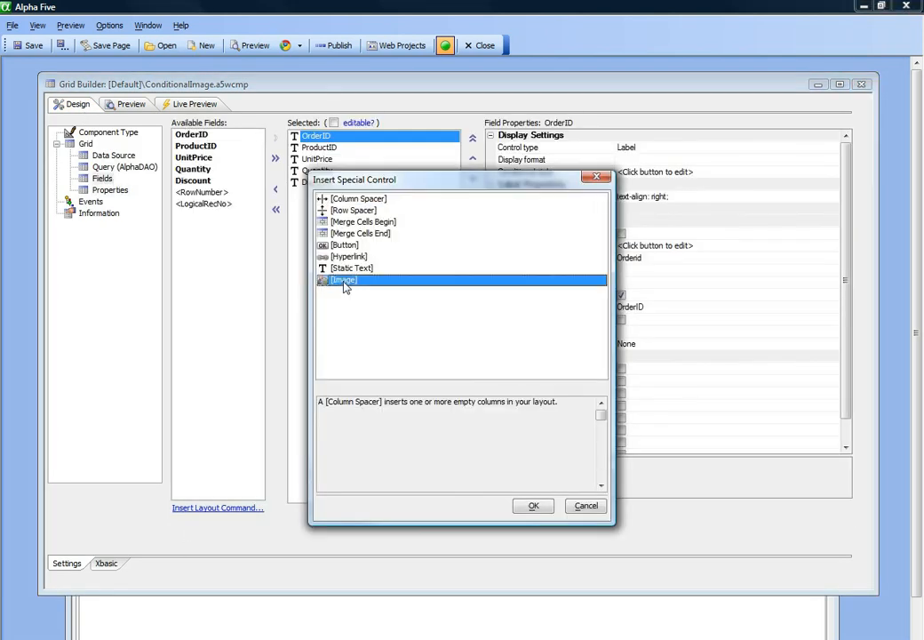
{"action": "left_click", "coordinate": [533, 507]}
{"action": "left_click", "coordinate": [472, 158]}
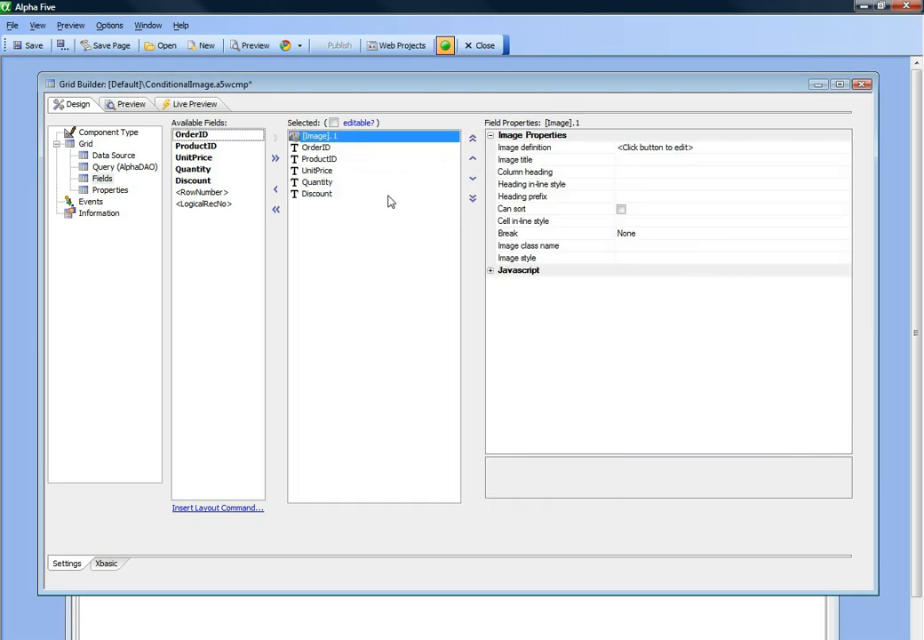
Add a condition to the image control's definition and insert the Quantity field into its expression
{"action": "left_click", "coordinate": [568, 151]}
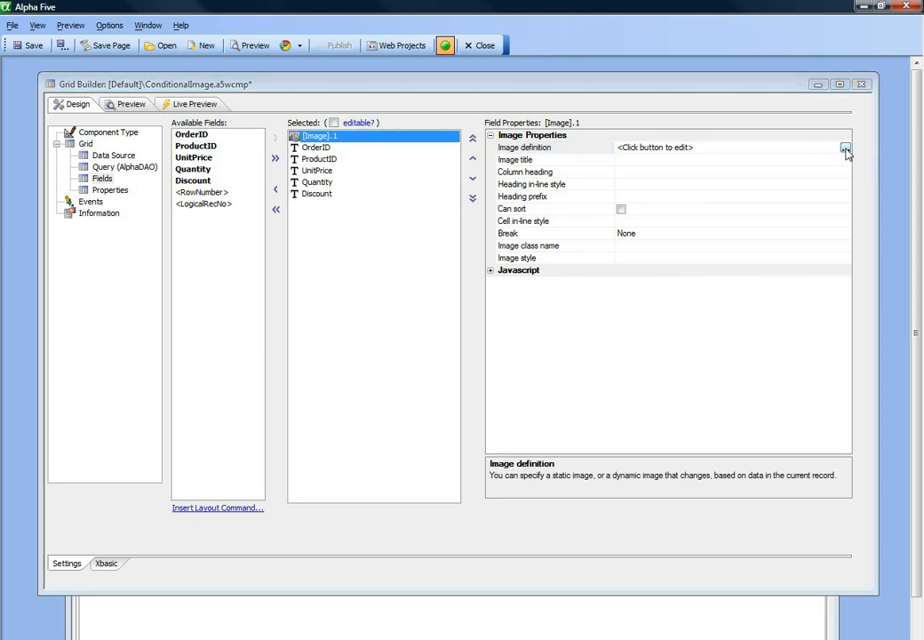
{"action": "left_click", "coordinate": [845, 149]}
{"action": "left_click", "coordinate": [276, 439]}
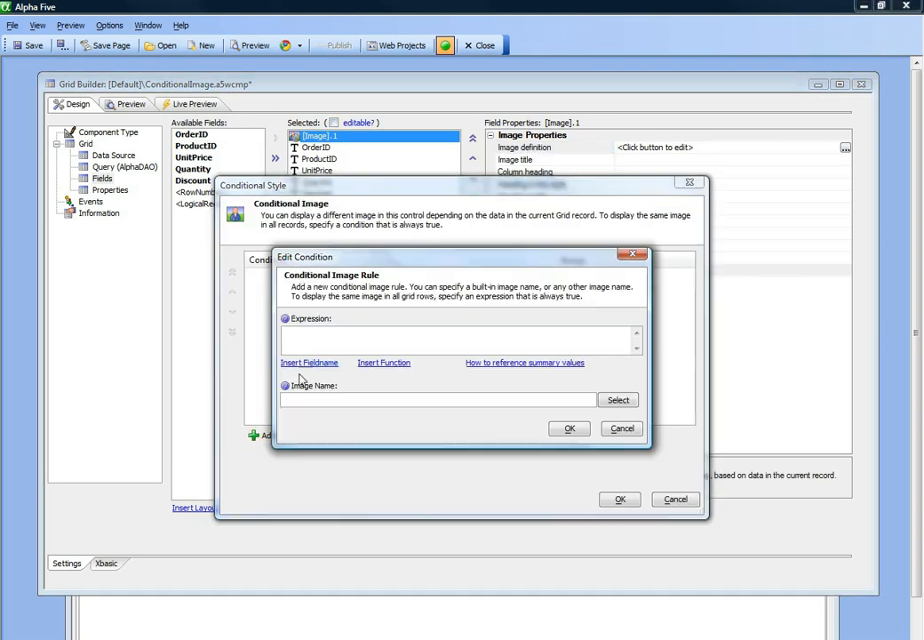
{"action": "left_click", "coordinate": [291, 362]}
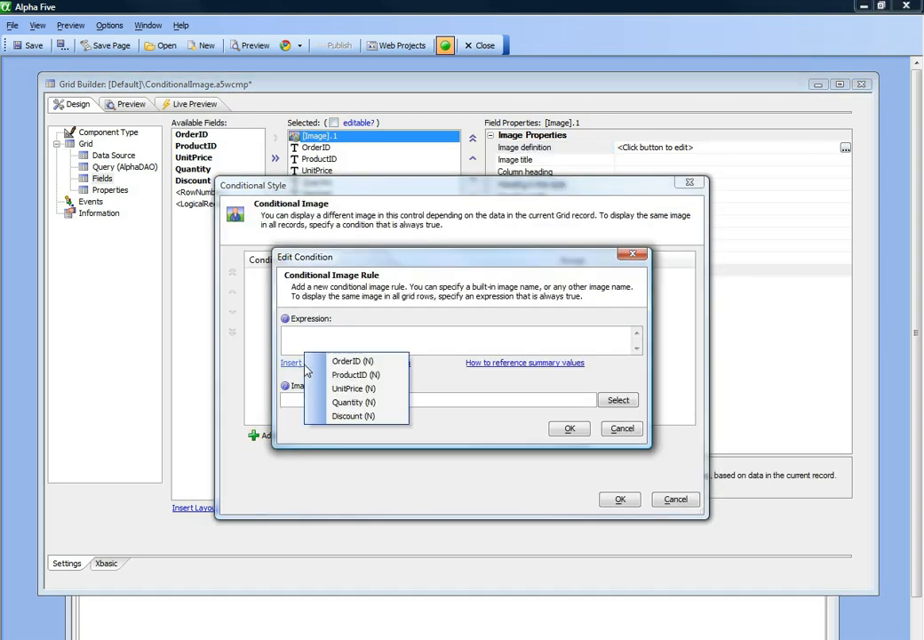
{"action": "left_click", "coordinate": [354, 402]}
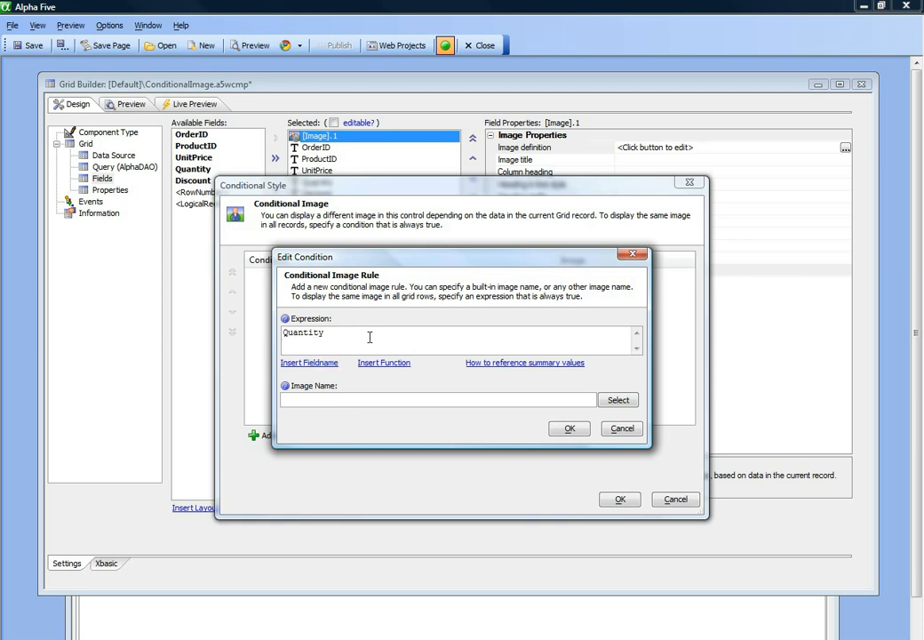
Complete the condition's expression as "Quantity > summary.quantity.average" and copy the whole expression
{"action": "type", "text": ">"}
{"action": "left_click", "coordinate": [473, 364]}
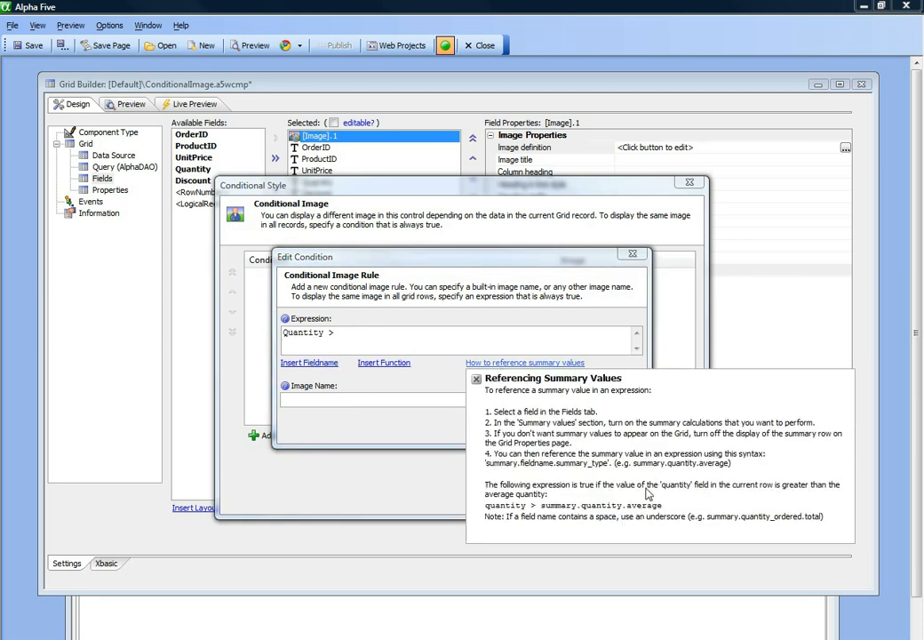
{"action": "left_click", "coordinate": [383, 334]}
{"action": "type", "text": "summ"}
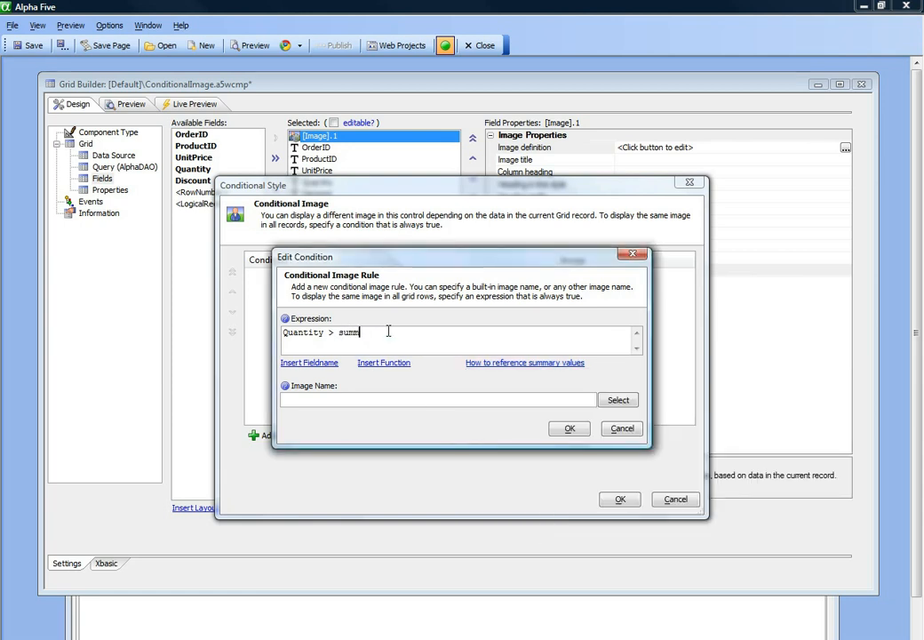
{"action": "type", "text": "ary.quantity.av3e"}
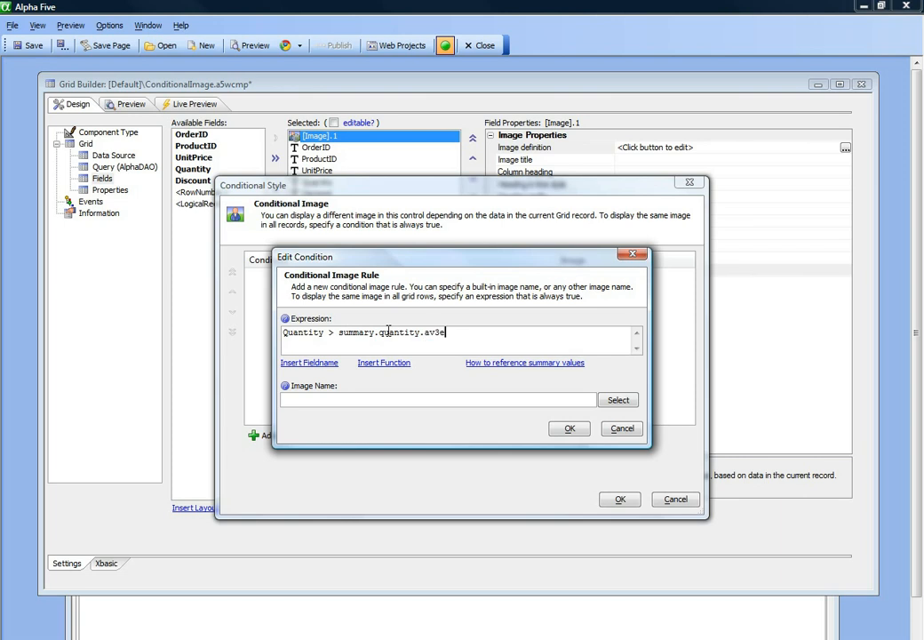
{"action": "key", "text": "BackSpace"}
{"action": "key", "text": "BackSpace"}
{"action": "type", "text": "erage"}
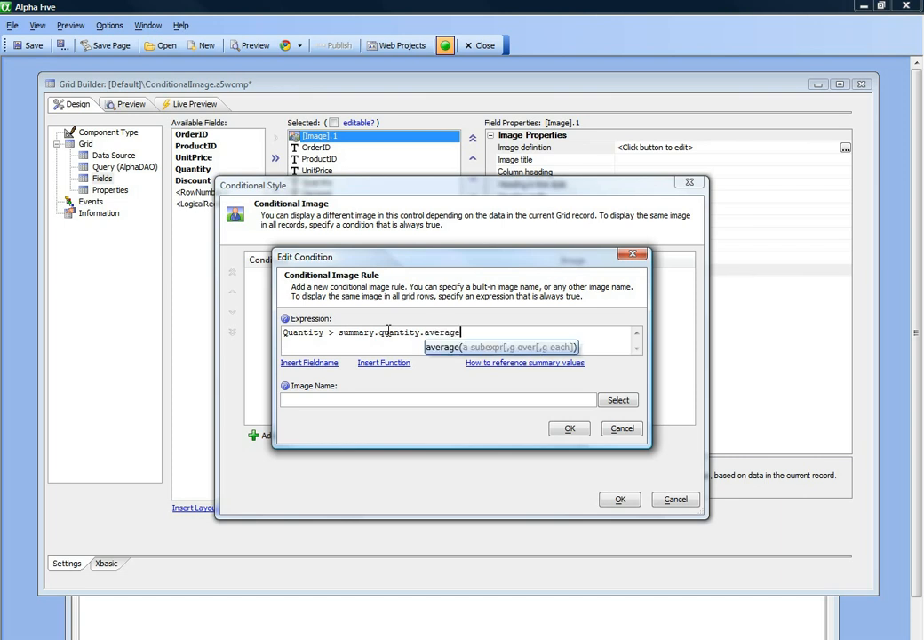
{"action": "key", "text": "ctrl+a"}
{"action": "key", "text": "ctrl+c"}
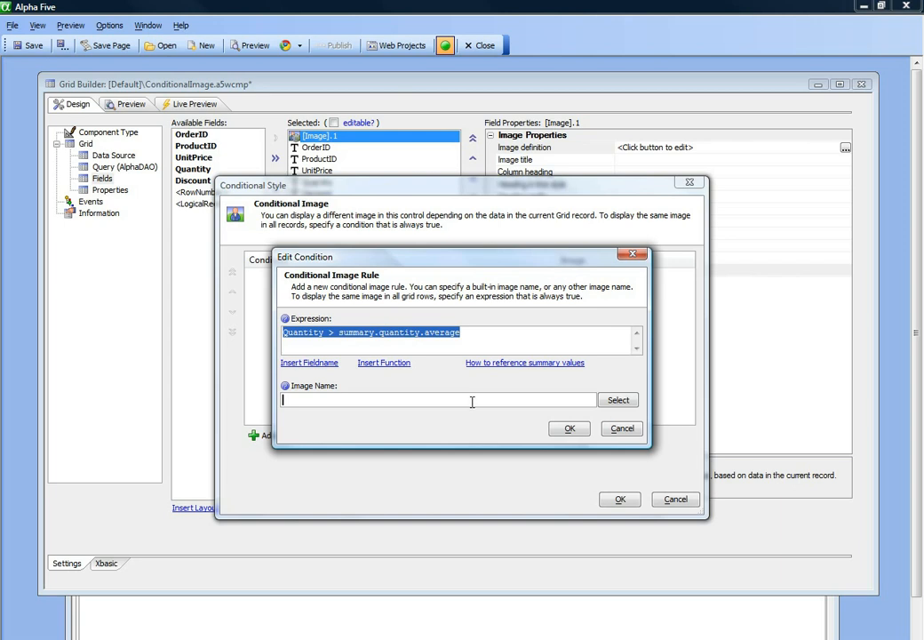
Filter the built-in system images on "gree", assign $$generic.orb.green to the condition, and save the rule
{"action": "left_click", "coordinate": [618, 401]}
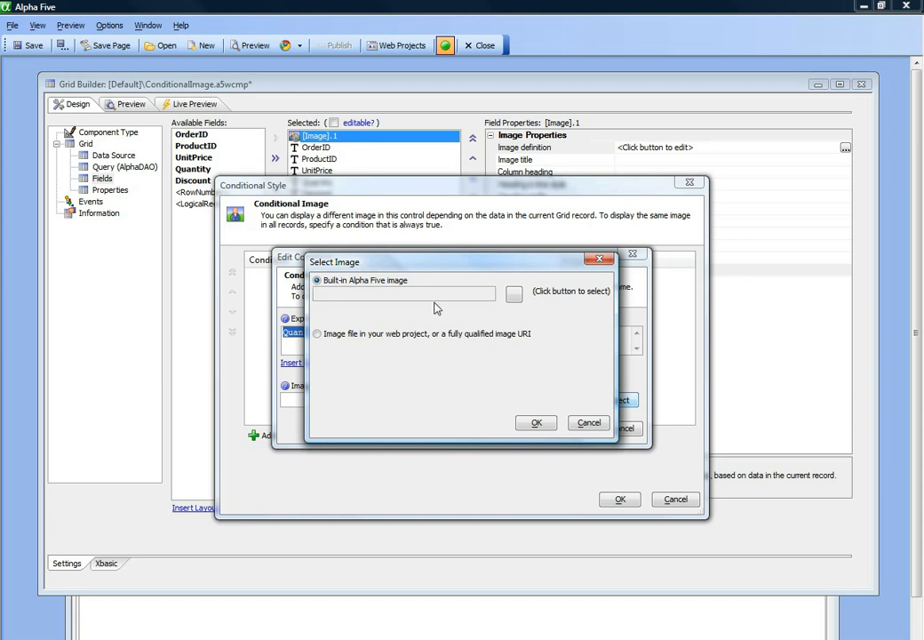
{"action": "left_click", "coordinate": [514, 294]}
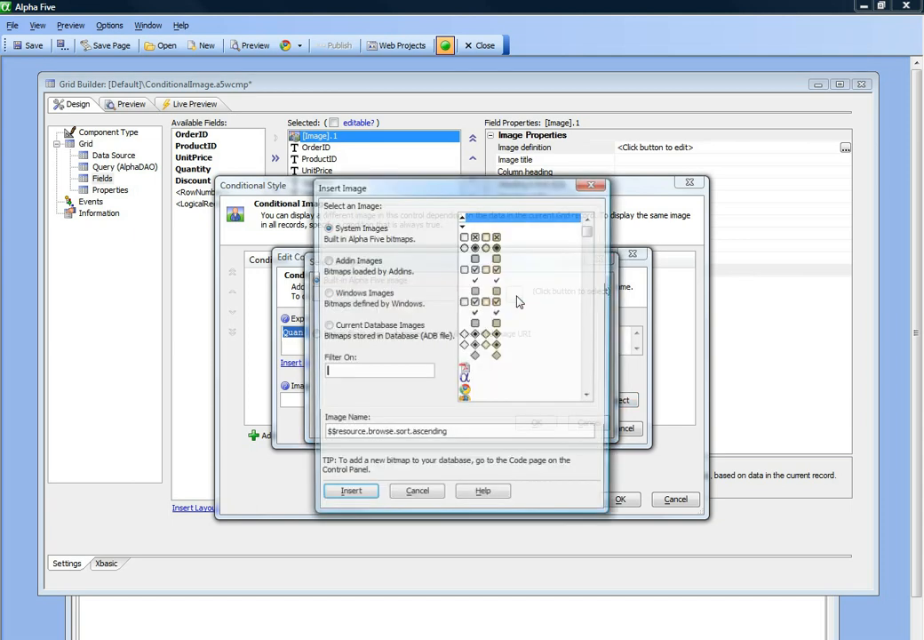
{"action": "mouse_move", "coordinate": [589, 231]}
{"action": "left_mouse_down"}
{"action": "mouse_move", "coordinate": [600, 392]}
{"action": "mouse_move", "coordinate": [597, 234]}
{"action": "left_mouse_up"}
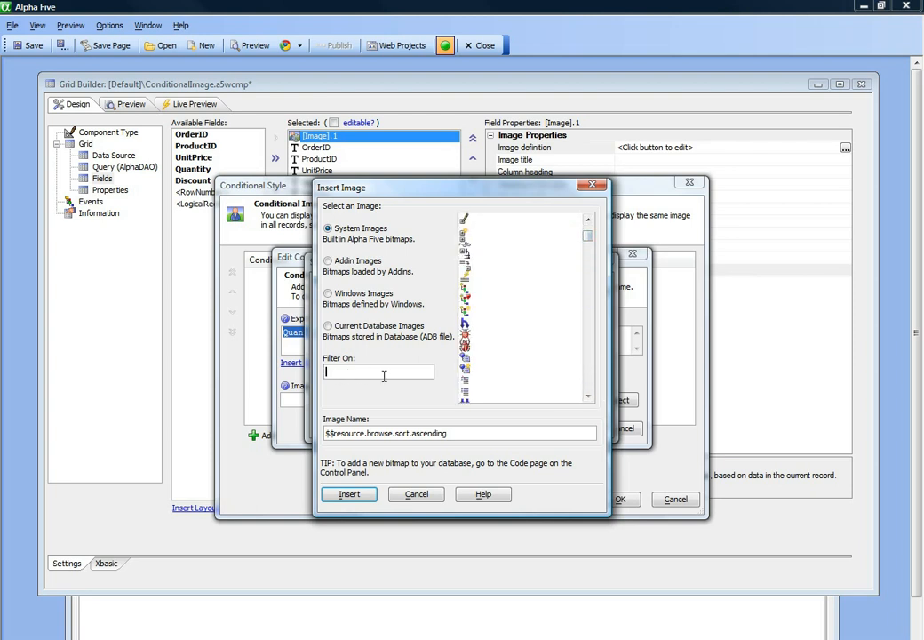
{"action": "type", "text": "gree"}
{"action": "left_click", "coordinate": [473, 232]}
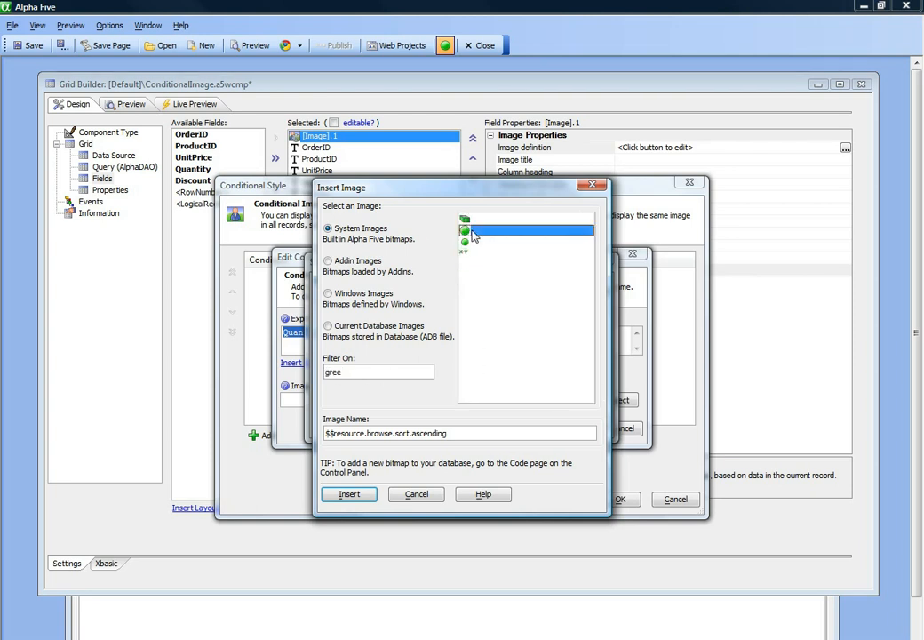
{"action": "left_click", "coordinate": [362, 503]}
{"action": "left_click", "coordinate": [532, 422]}
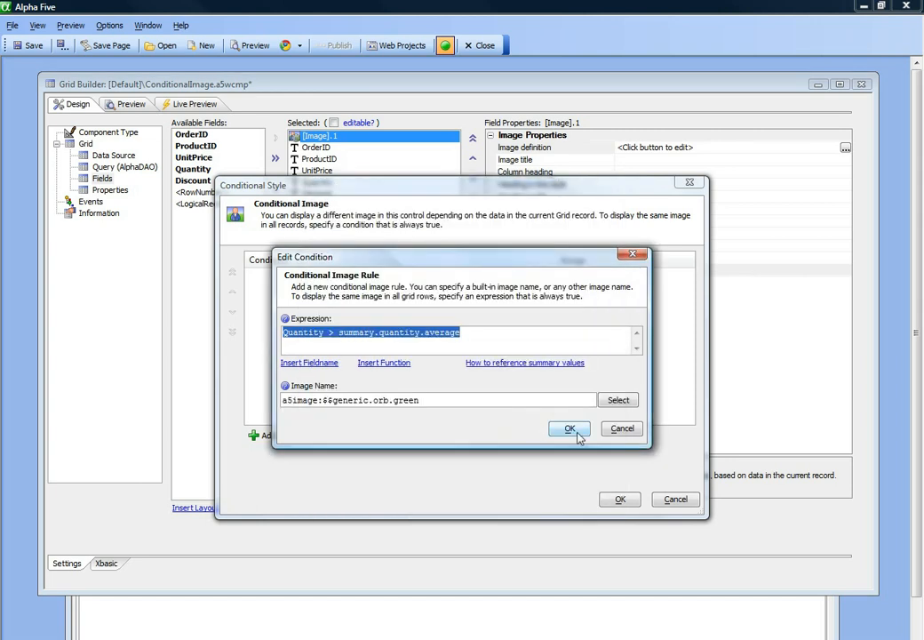
{"action": "left_click", "coordinate": [570, 430]}
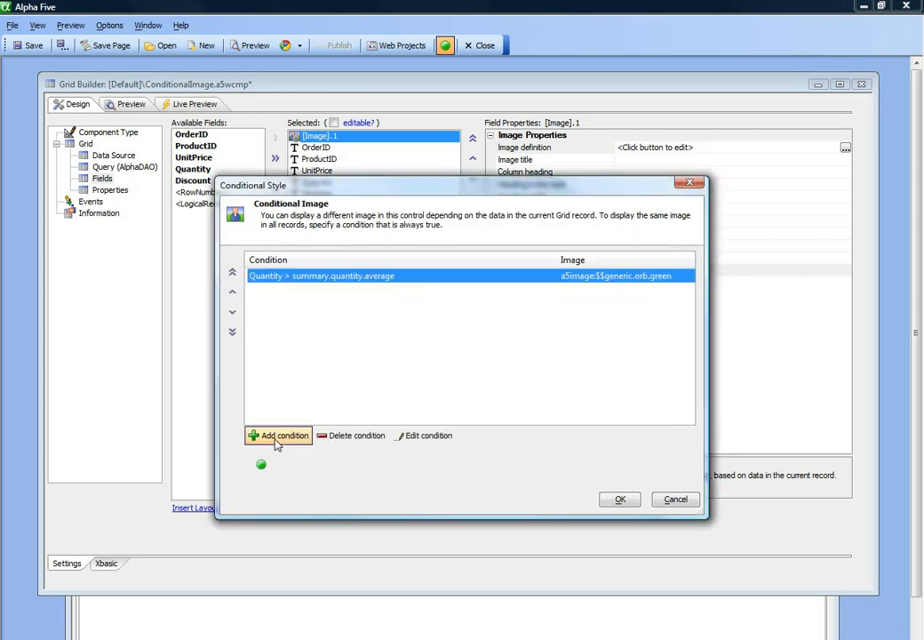
Add a second condition by pasting the copied expression and changing it to "Quantity < summary.quantity.average"
{"action": "left_click", "coordinate": [278, 437]}
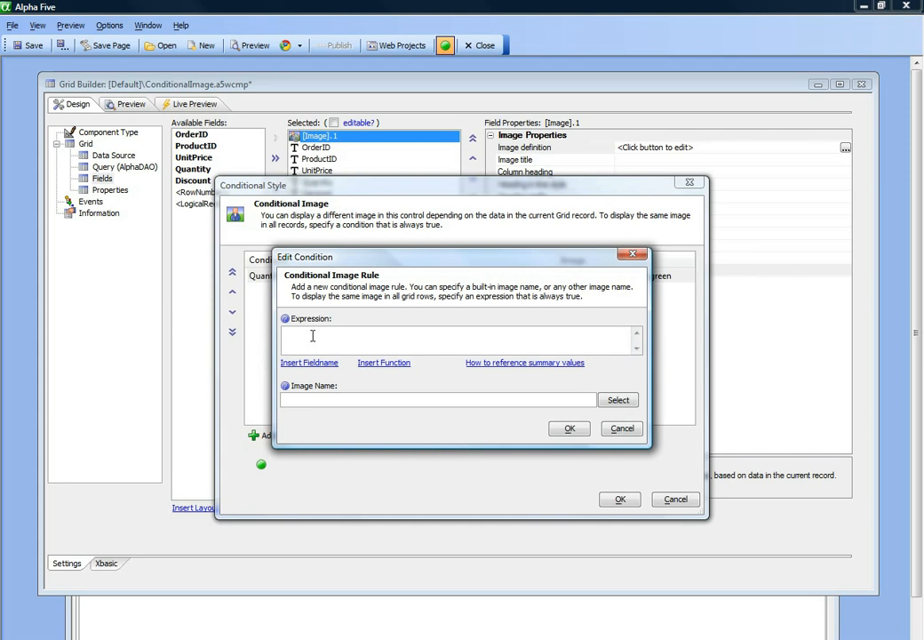
{"action": "key", "text": "ctrl+v"}
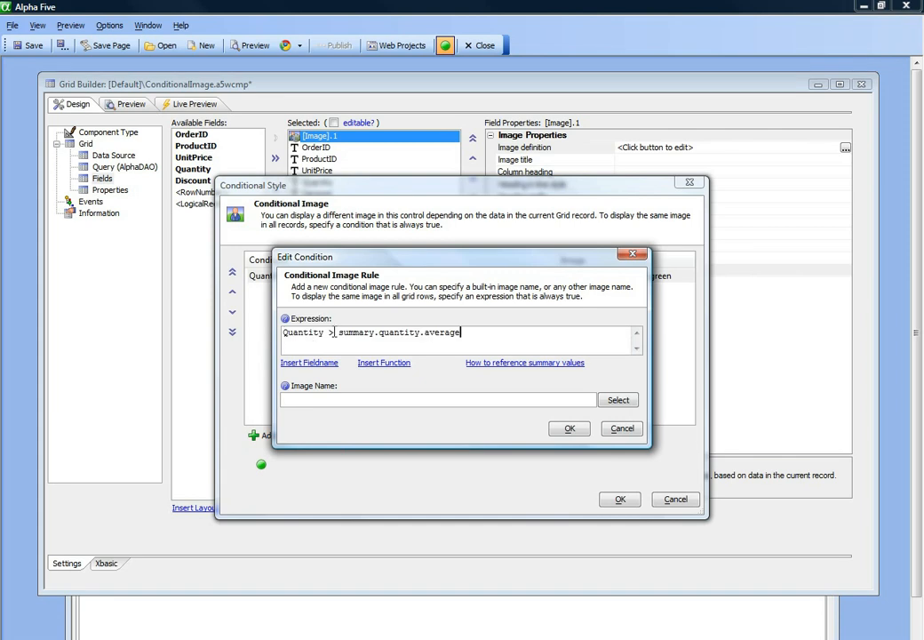
{"action": "key", "text": "BackSpace"}
{"action": "type", "text": "<"}
Filter the built-in system images on "red", assign $$generic.orb.red to the below-average condition, and save the rule
{"action": "left_click", "coordinate": [617, 401]}
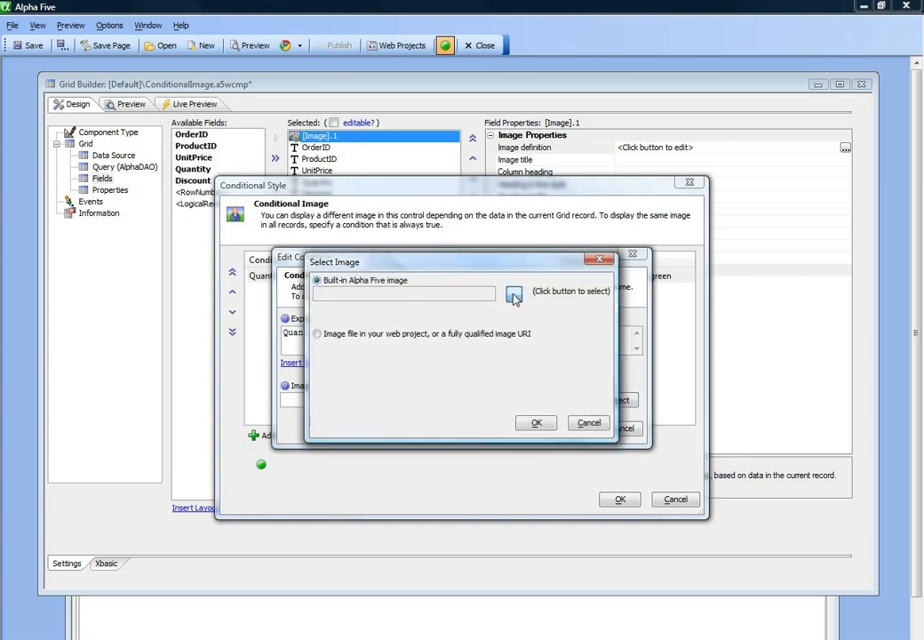
{"action": "left_click", "coordinate": [514, 294]}
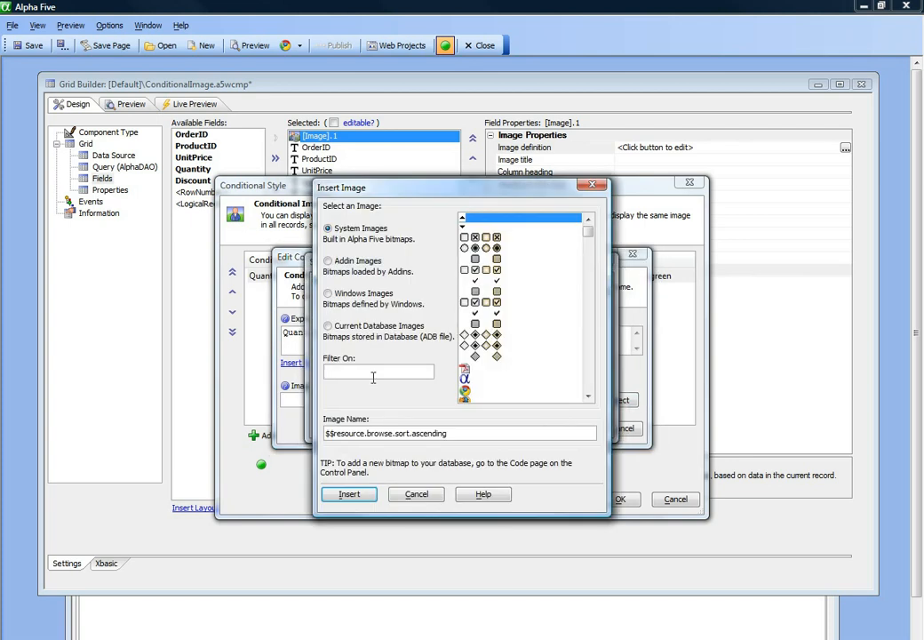
{"action": "type", "text": "reed"}
{"action": "key", "text": "BackSpace"}
{"action": "key", "text": "BackSpace"}
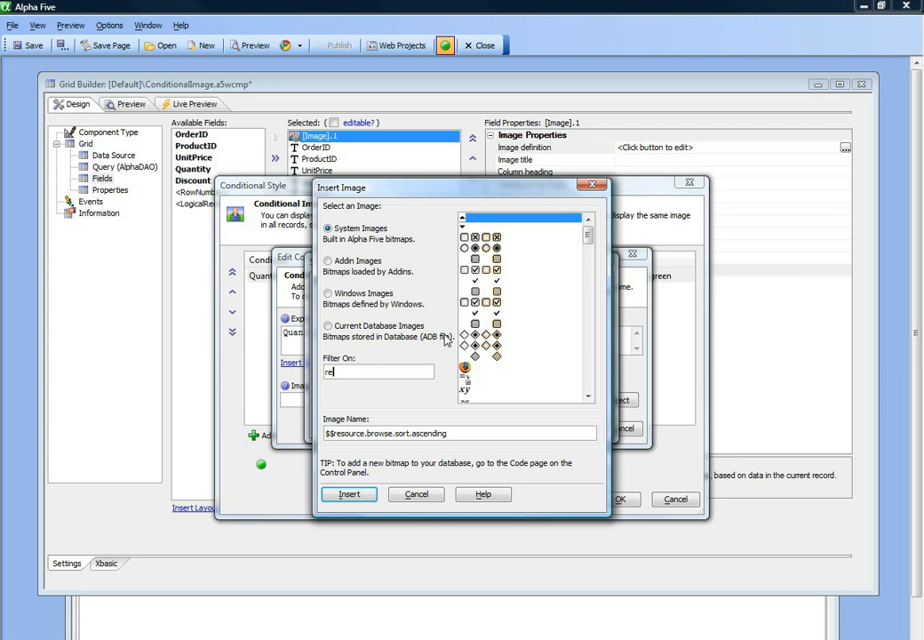
{"action": "type", "text": "d"}
{"action": "left_click", "coordinate": [472, 242]}
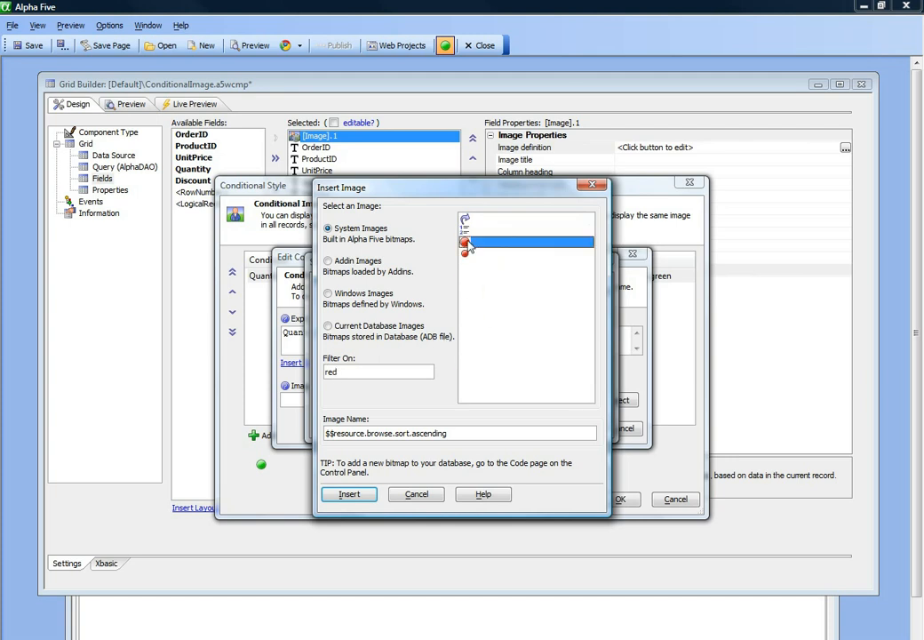
{"action": "left_click", "coordinate": [350, 494]}
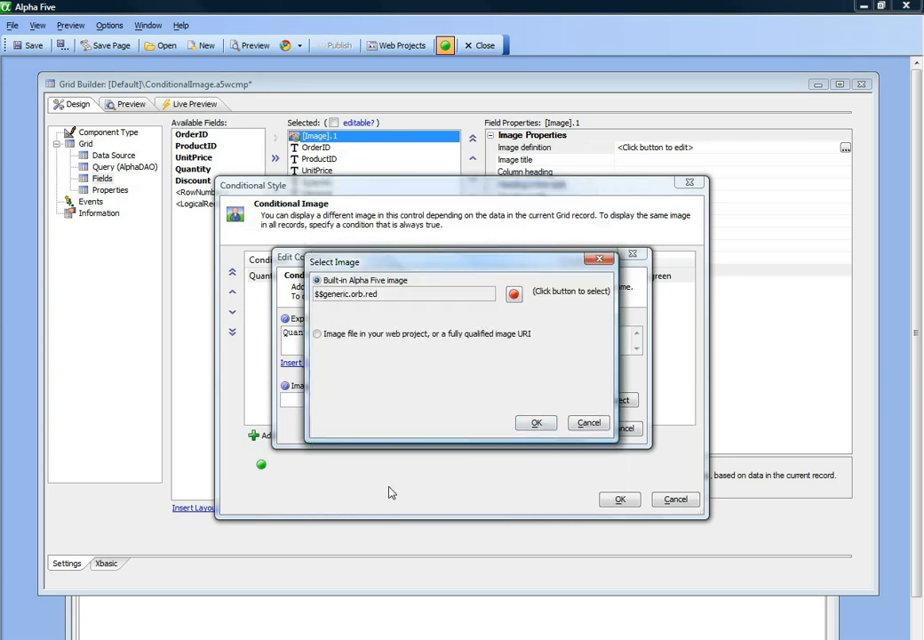
{"action": "left_click", "coordinate": [532, 423]}
{"action": "left_click", "coordinate": [572, 429]}
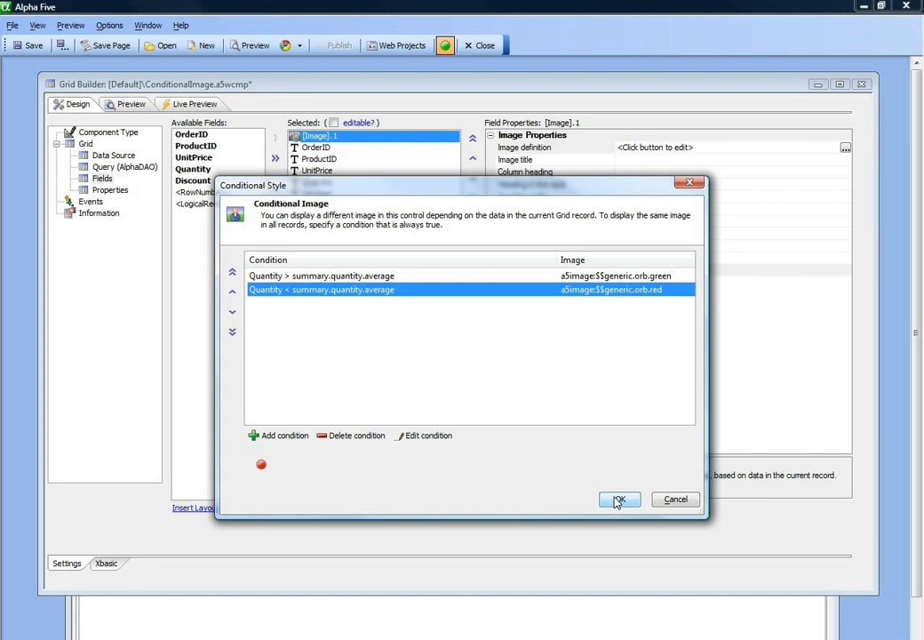
Check the image of each of the two conditions and accept the conditional image definition
{"action": "left_click", "coordinate": [299, 278]}
{"action": "left_click", "coordinate": [308, 290]}
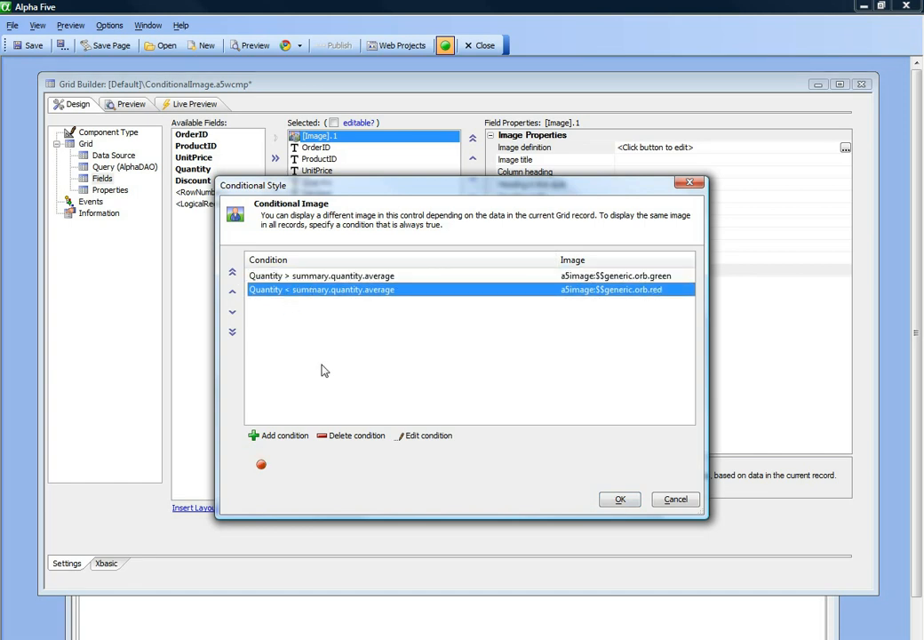
{"action": "left_click", "coordinate": [614, 503]}
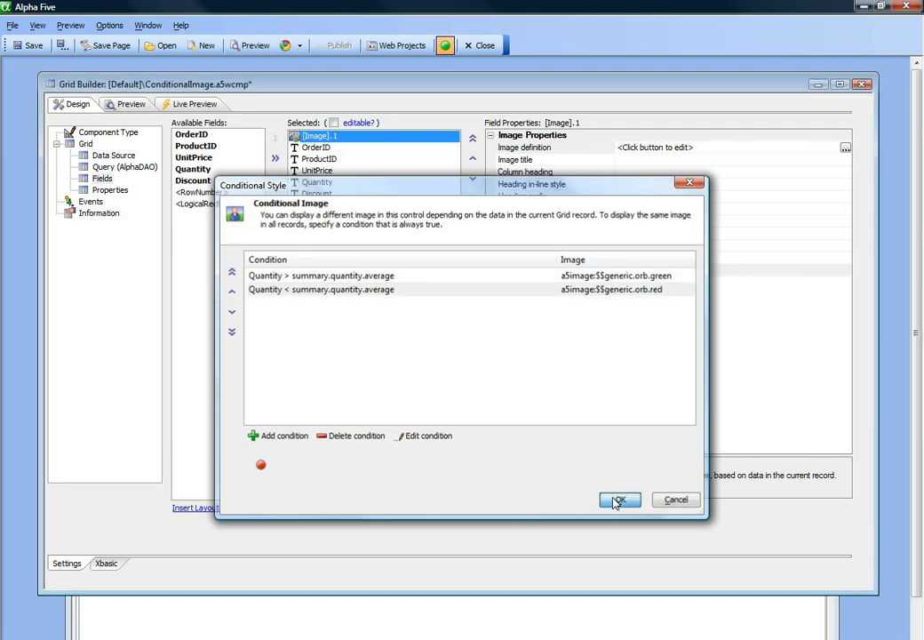
Run the grid in live preview and show 25 records per page to check the conditional images
{"action": "left_click", "coordinate": [184, 108]}
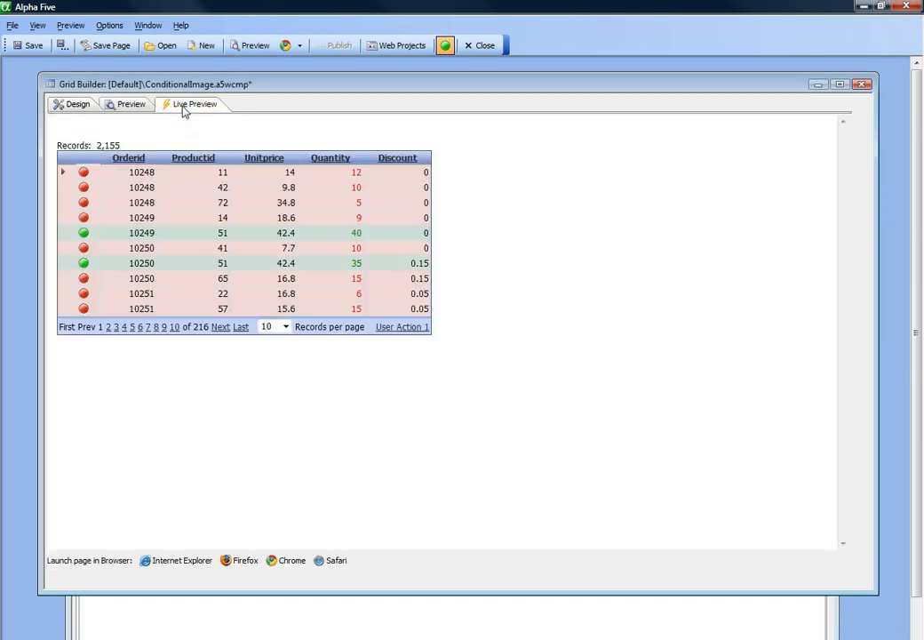
{"action": "left_click", "coordinate": [286, 329]}
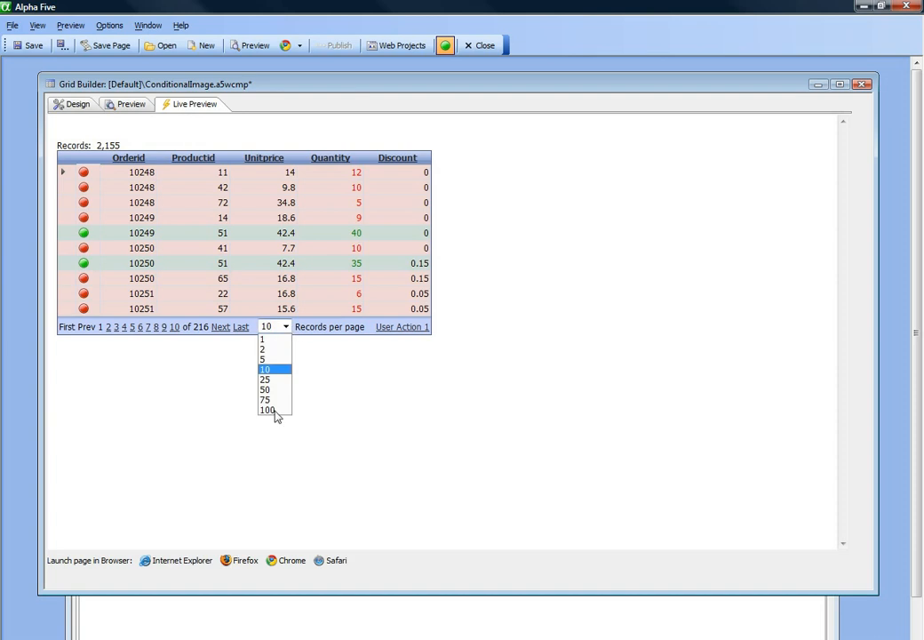
{"action": "left_click", "coordinate": [265, 381]}
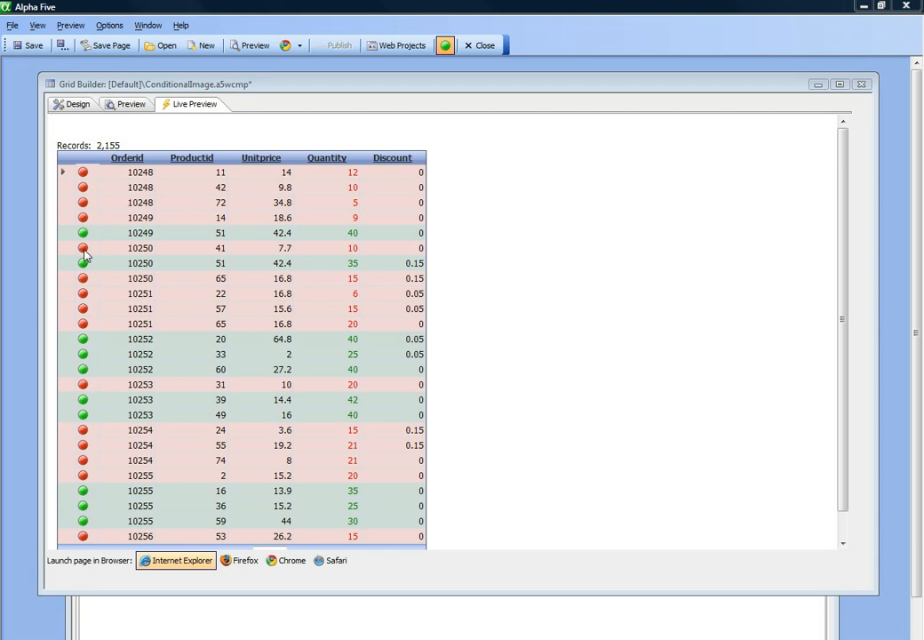
Return to the grid design and show the Javascript event properties of the image control
{"action": "left_click", "coordinate": [78, 104]}
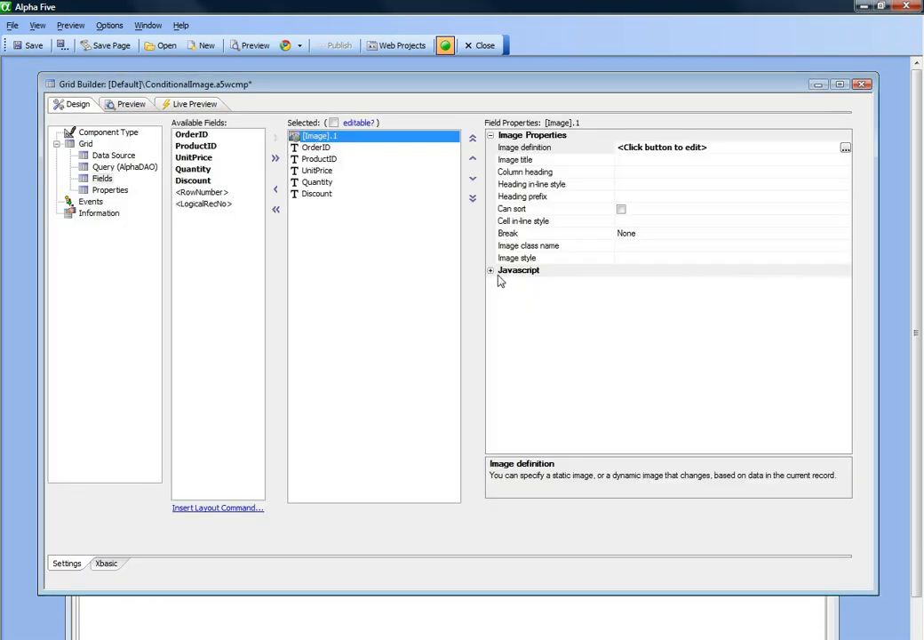
{"action": "left_click", "coordinate": [490, 270]}
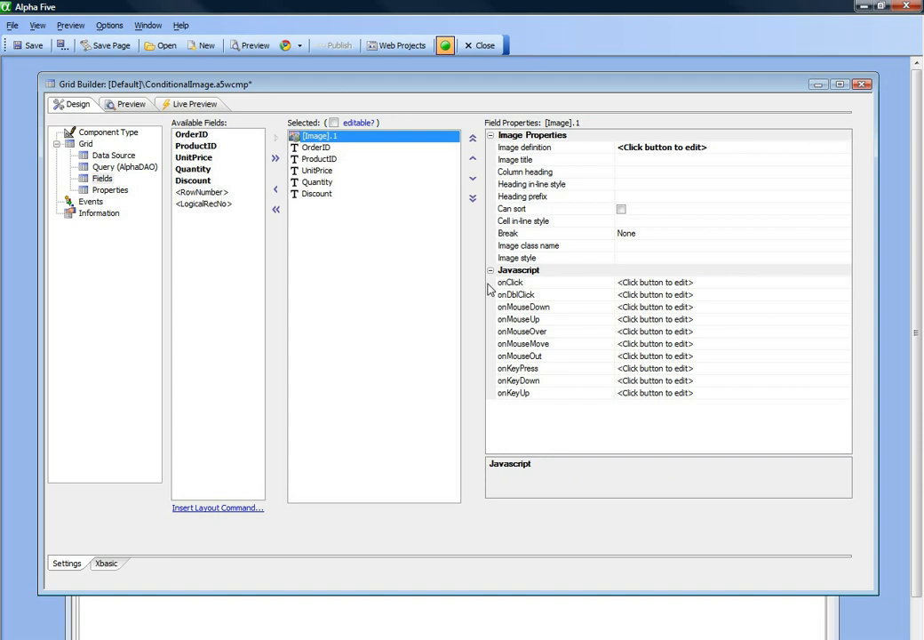
Set the image control's onClick event to the Javascript code alert('hello'); and accept the code
{"action": "left_click", "coordinate": [524, 283]}
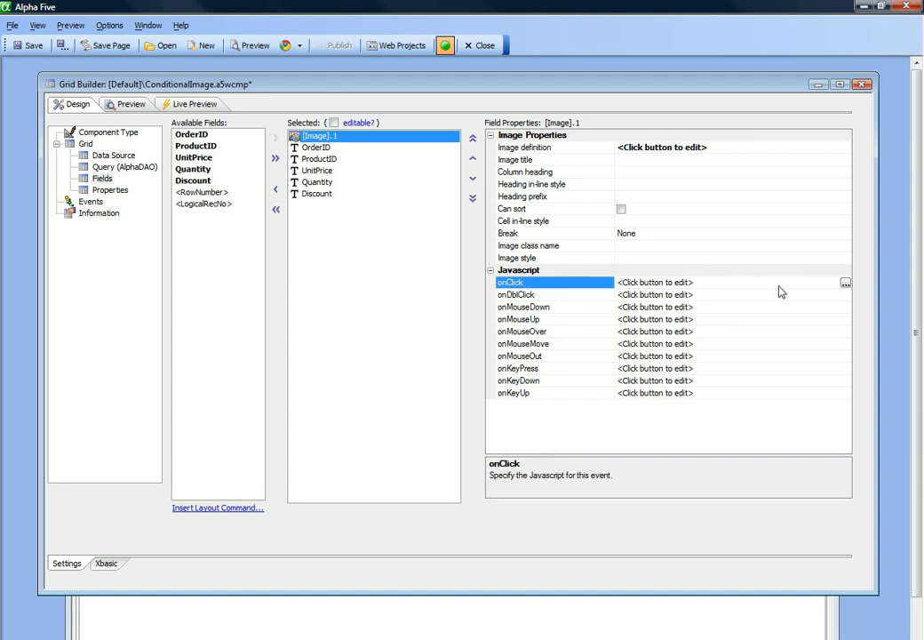
{"action": "left_click", "coordinate": [846, 283]}
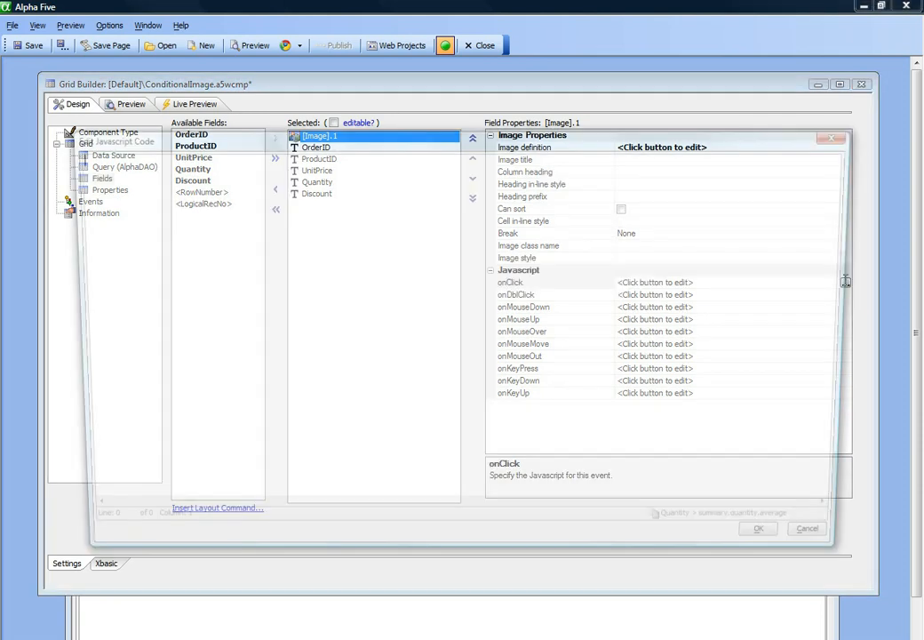
{"action": "type", "text": "alert"}
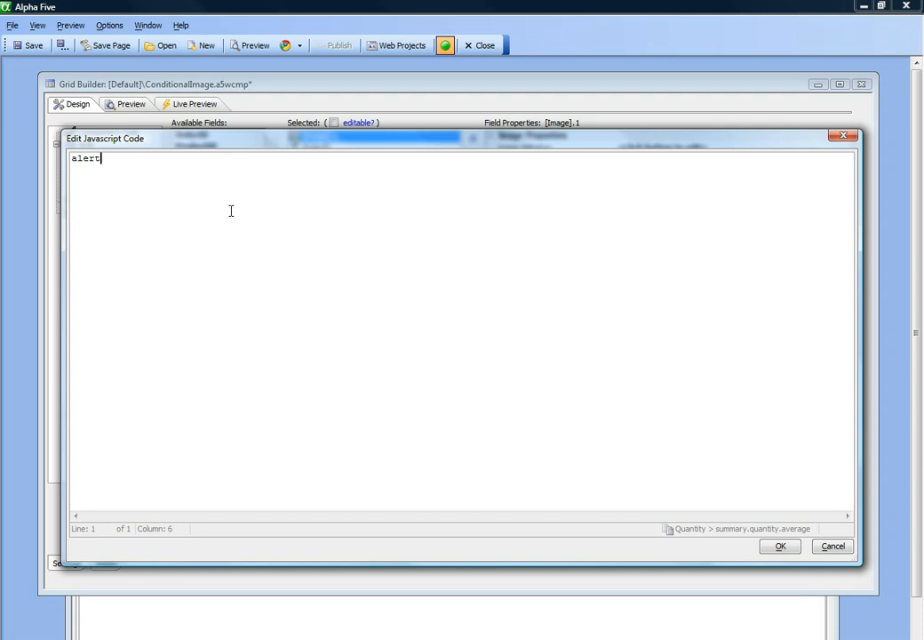
{"action": "type", "text": "('hello');"}
{"action": "left_click", "coordinate": [778, 547]}
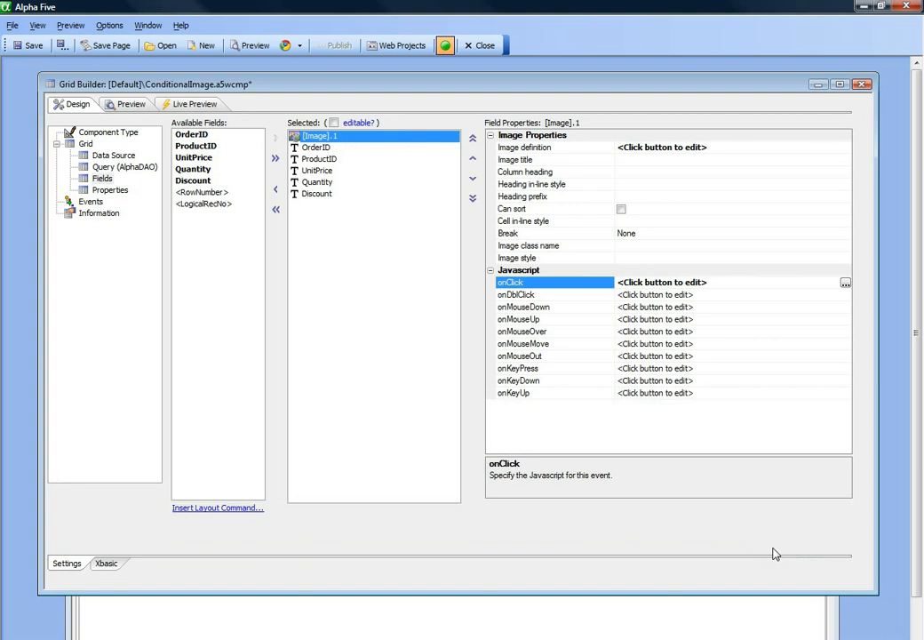
Run the grid in live preview, test the click event on the first green orb, and dismiss the alert
{"action": "left_click", "coordinate": [181, 106]}
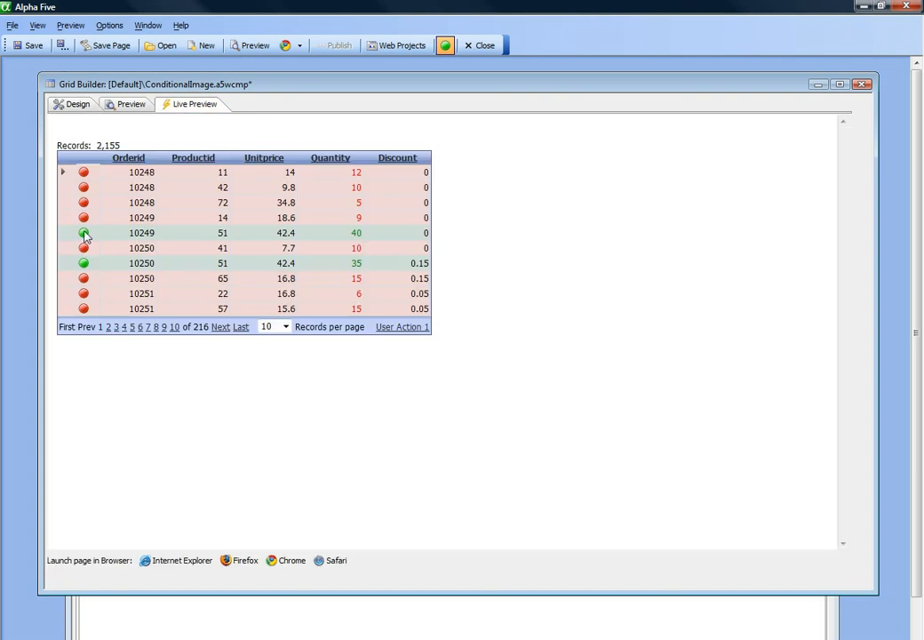
{"action": "left_click", "coordinate": [83, 233]}
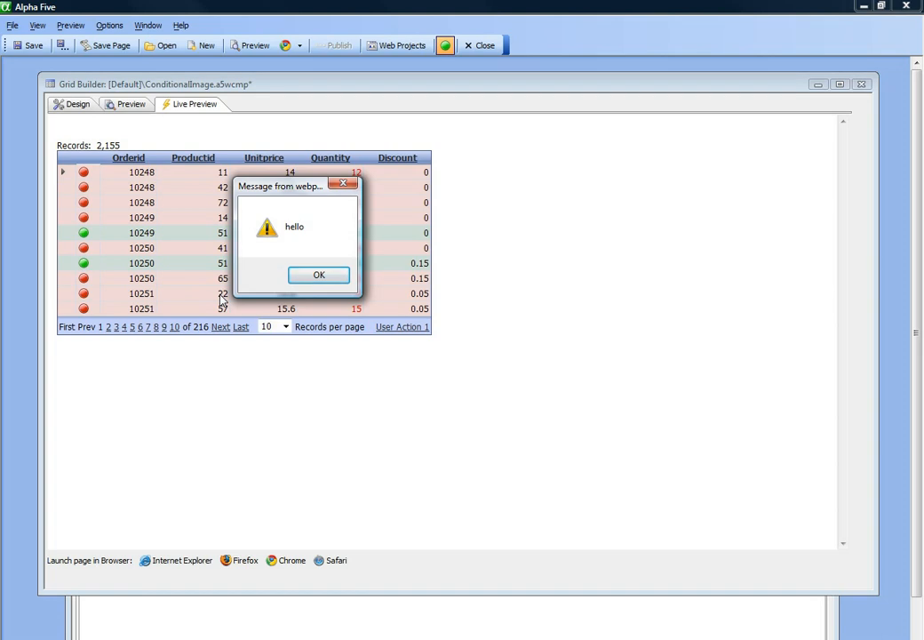
{"action": "left_click", "coordinate": [318, 276]}
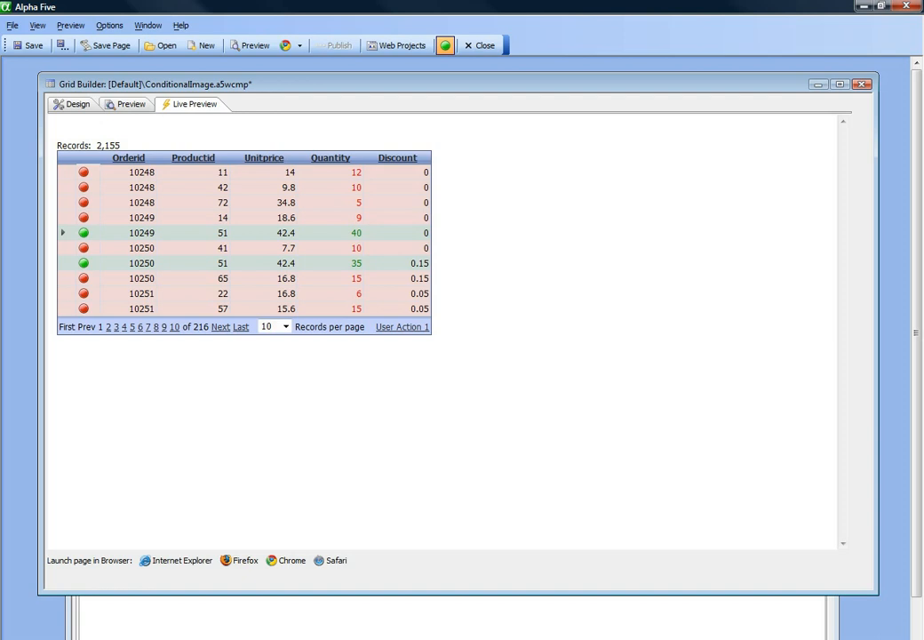